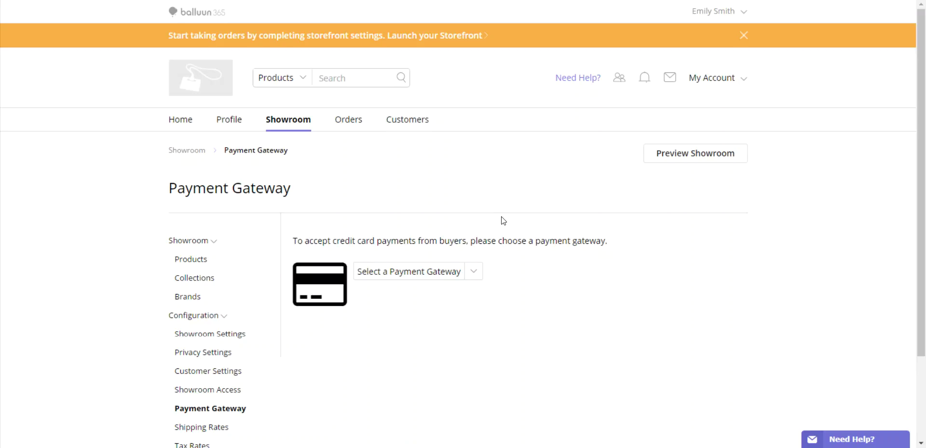
# Step: Choose Authorize.net as the showroom's payment gateway and log in to the Authorize.Net merchant site
pyautogui.click(477, 273)
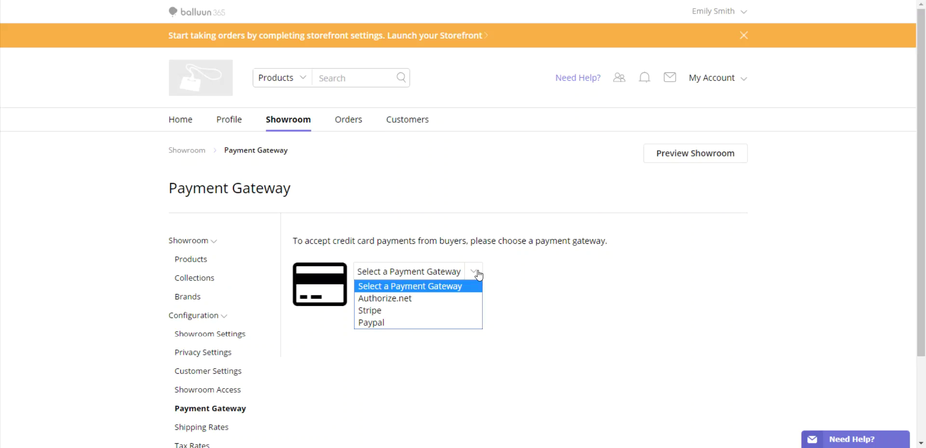
pyautogui.click(480, 298)
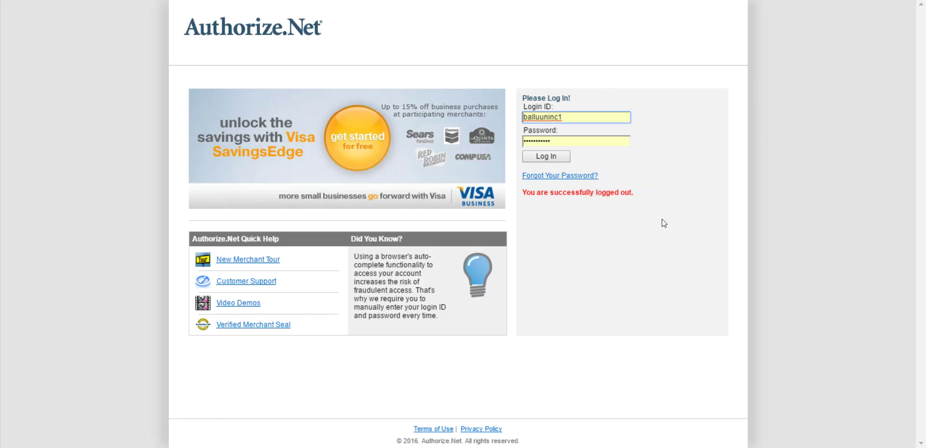
pyautogui.click(566, 158)
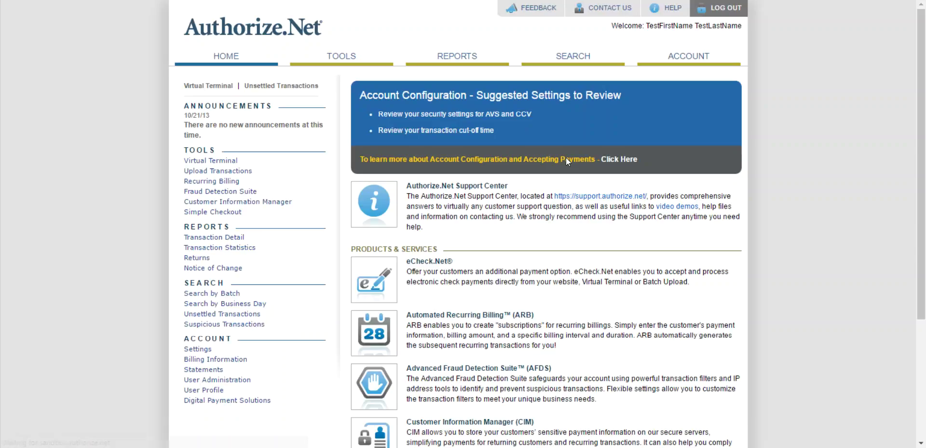
# Step: Open the API Credentials & Keys page in the Authorize.Net account's security settings
pyautogui.click(680, 59)
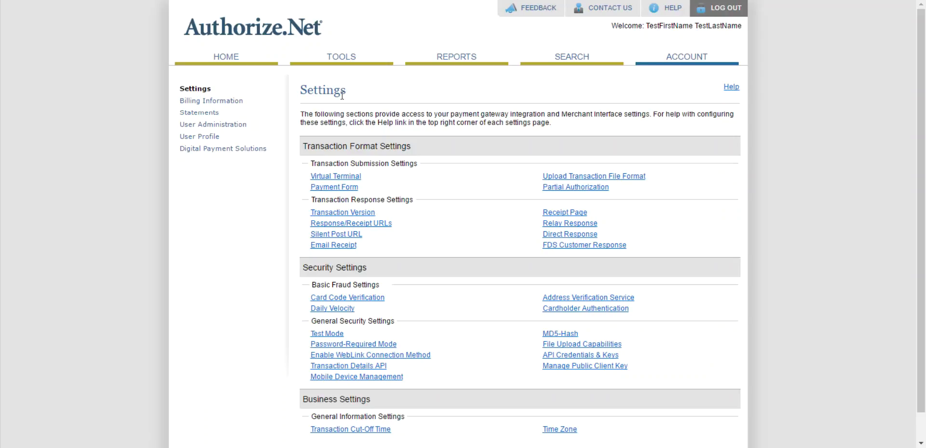
pyautogui.scroll(-1, 384, 255)
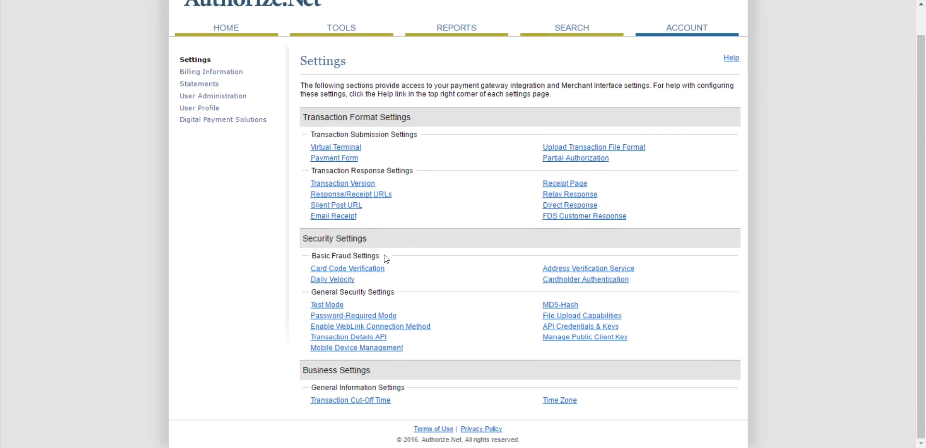
pyautogui.click(571, 326)
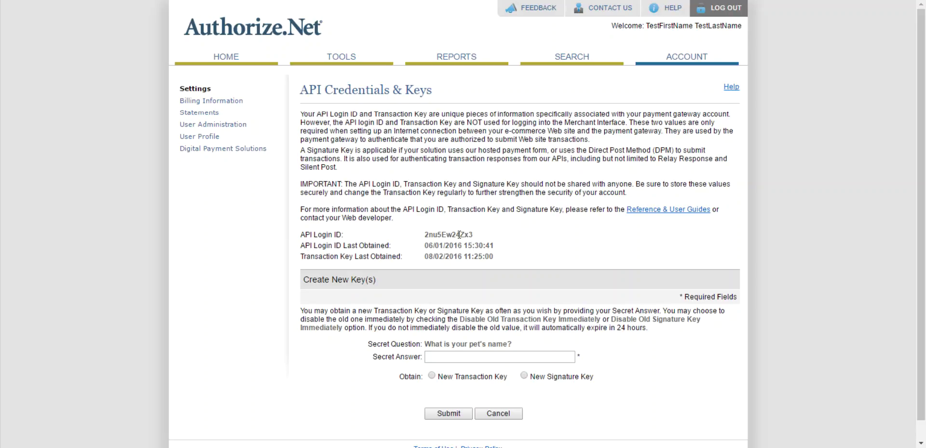
# Step: Copy the API Login ID from Authorize.Net and paste it into the API Login ID field on the balluun365 Payment Gateway page
pyautogui.moveTo(474, 236); pyautogui.dragTo(425, 234)
pyautogui.hotkey('ctrl', 'c')
pyautogui.rightClick(431, 233)
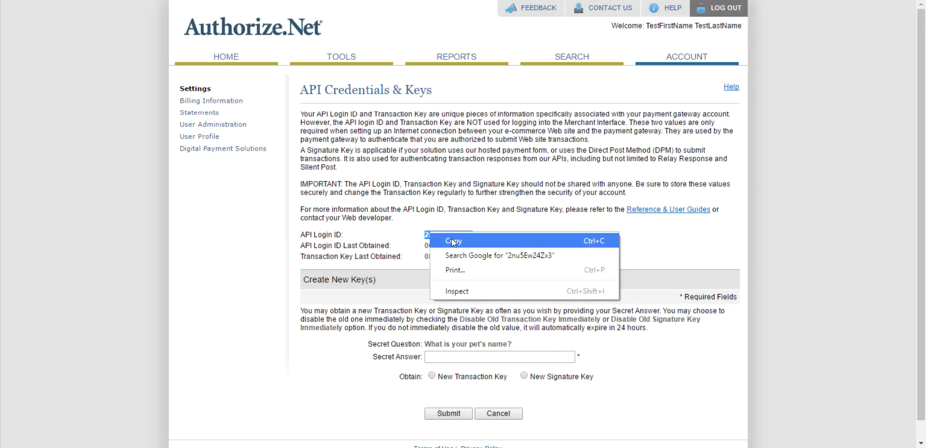
pyautogui.click(452, 240)
pyautogui.hotkey('ctrl', 'Tab')
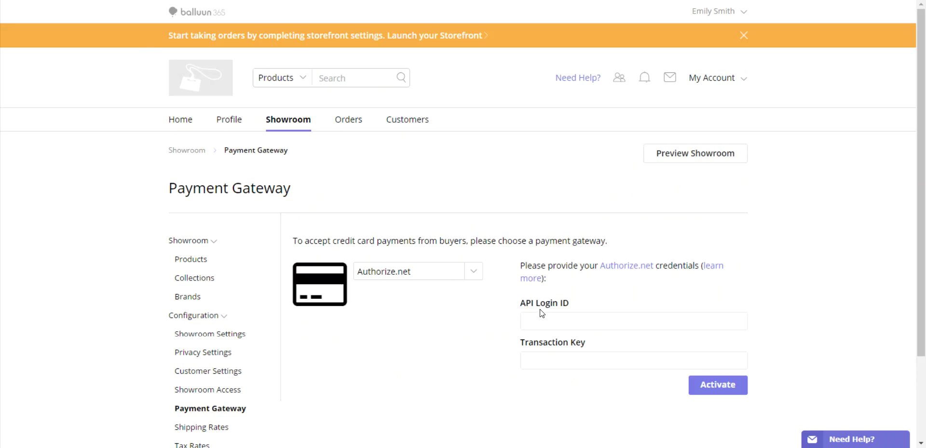
pyautogui.rightClick(537, 320)
pyautogui.rightClick(537, 320)
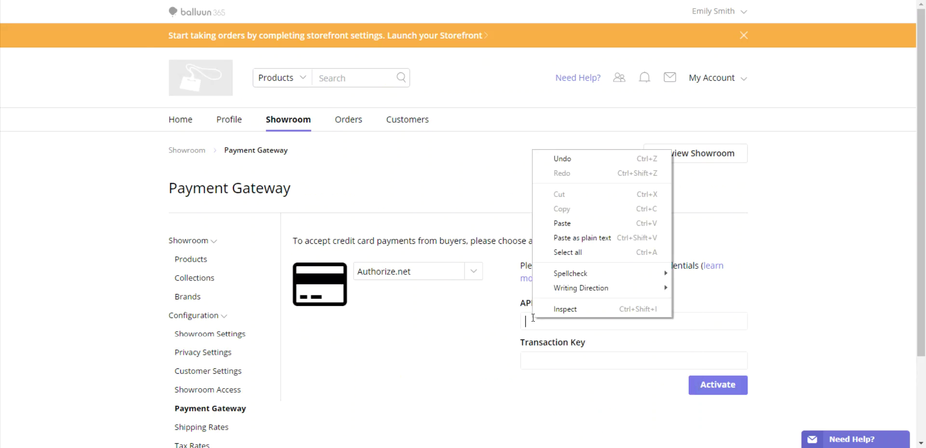
pyautogui.click(563, 223)
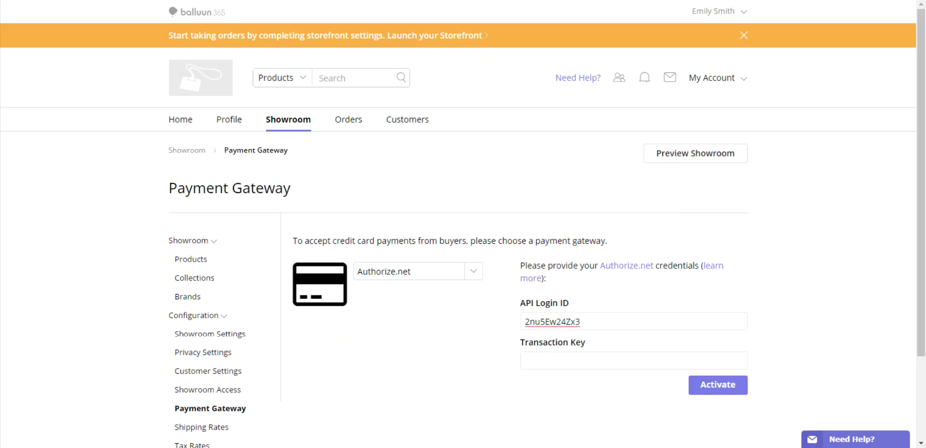
# Step: Back in Authorize.Net, enter the secret answer and request a new transaction key without immediately disabling the old one
pyautogui.hotkey('ctrl', 'Tab')
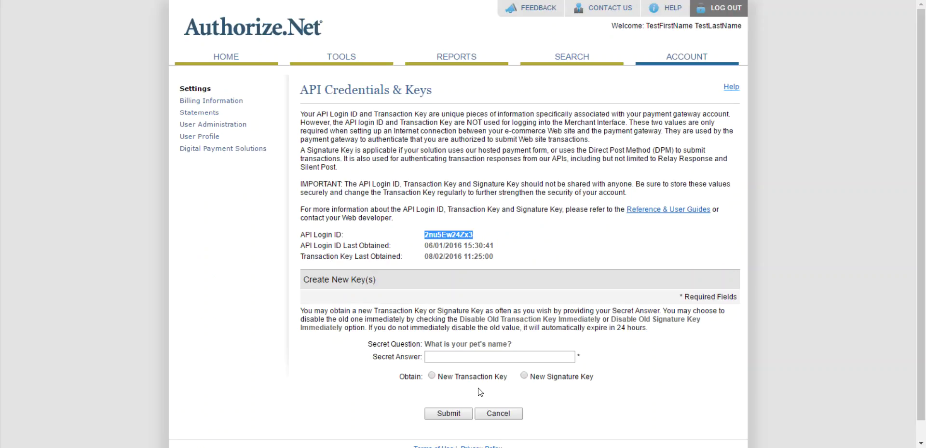
pyautogui.click(459, 356)
pyautogui.click(459, 356)
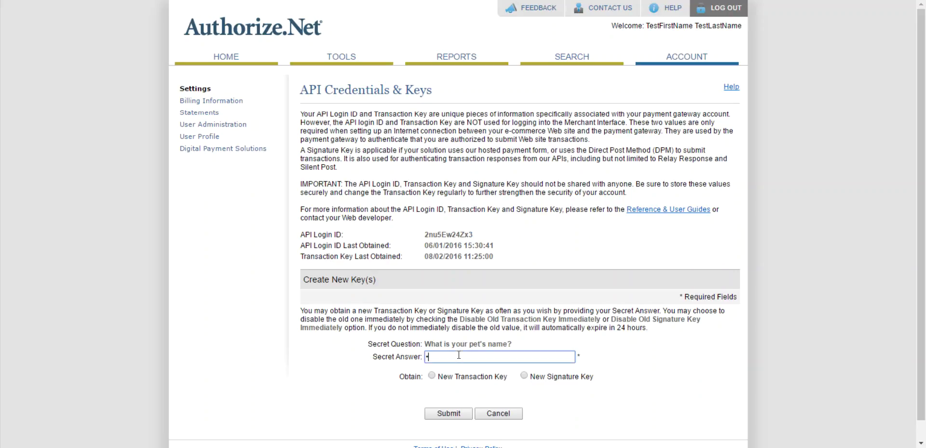
pyautogui.click(459, 356)
pyautogui.write('•••••')
pyautogui.click(448, 379)
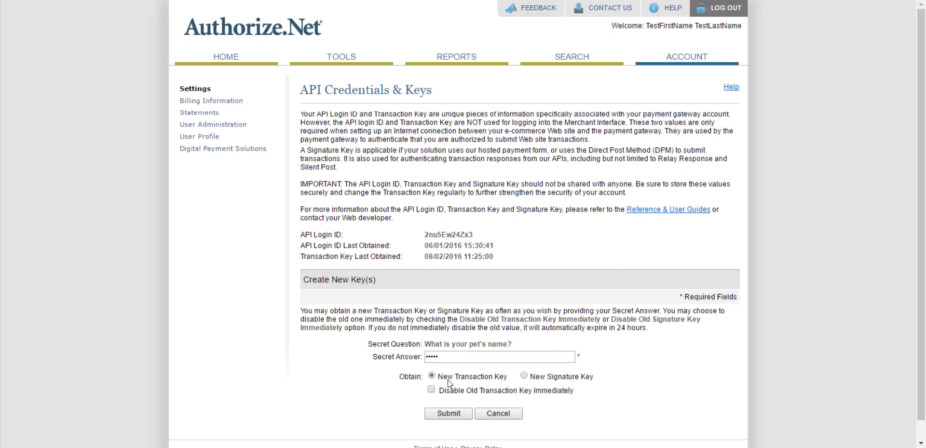
pyautogui.click(457, 418)
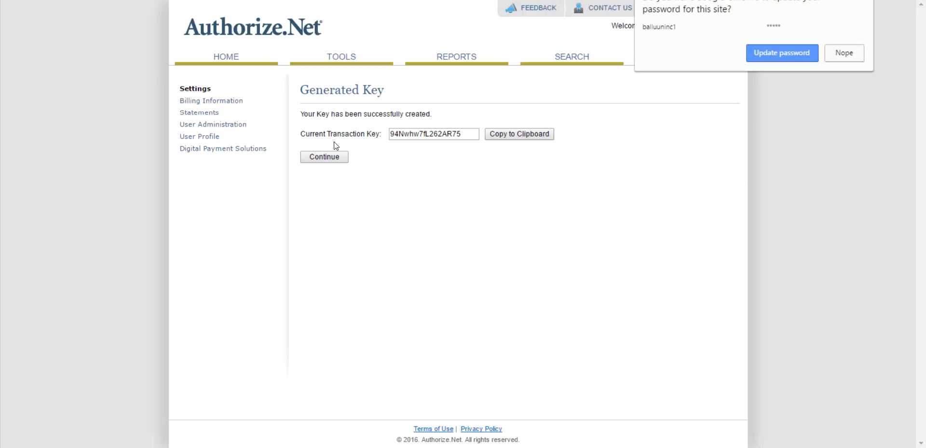
# Step: Copy the generated transaction key into the Transaction Key field in balluun365 and activate the Authorize.net gateway
pyautogui.moveTo(466, 133); pyautogui.dragTo(392, 140)
pyautogui.hotkey('ctrl', 'c')
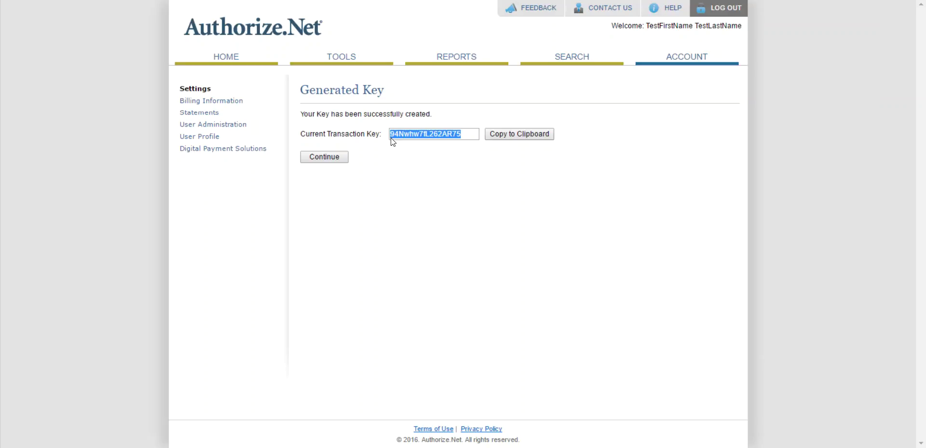
pyautogui.hotkey('alt', 'Tab')
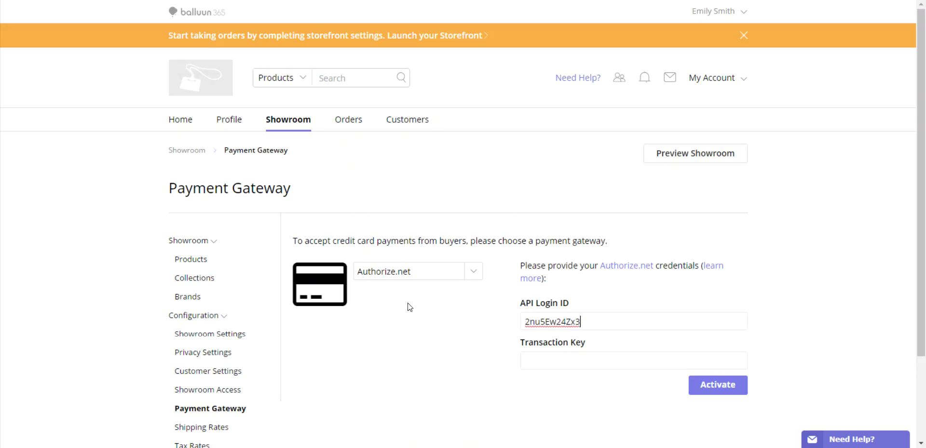
pyautogui.rightClick(533, 353)
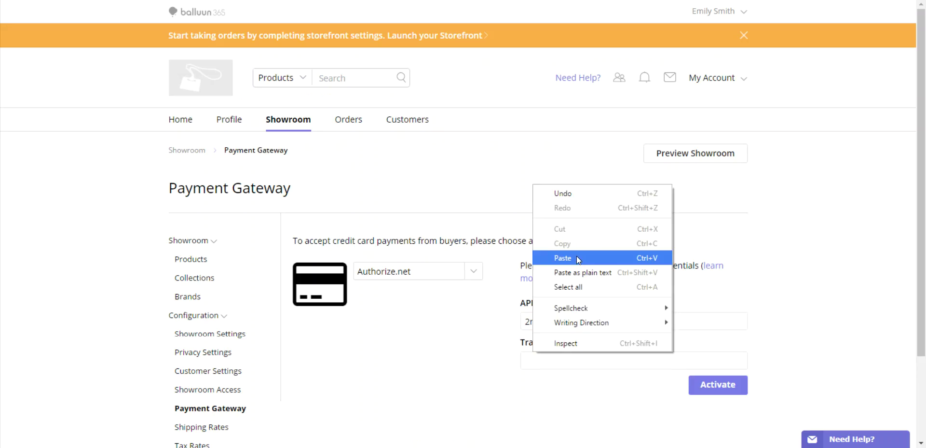
pyautogui.click(577, 258)
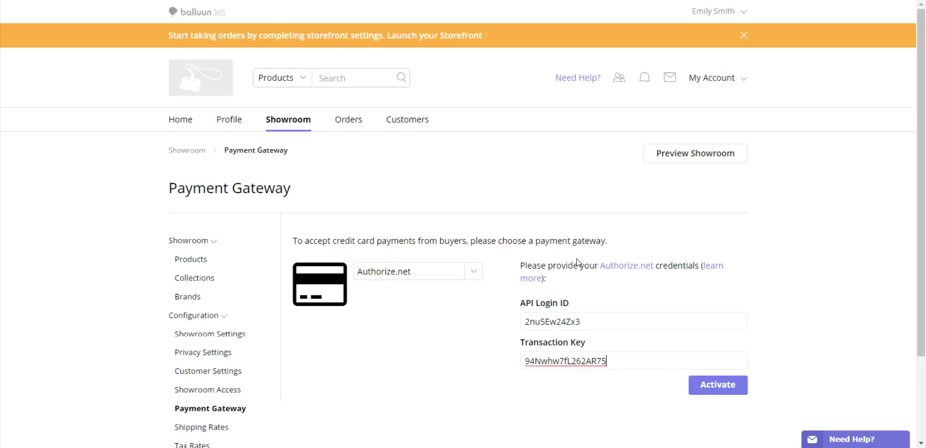
pyautogui.click(697, 392)
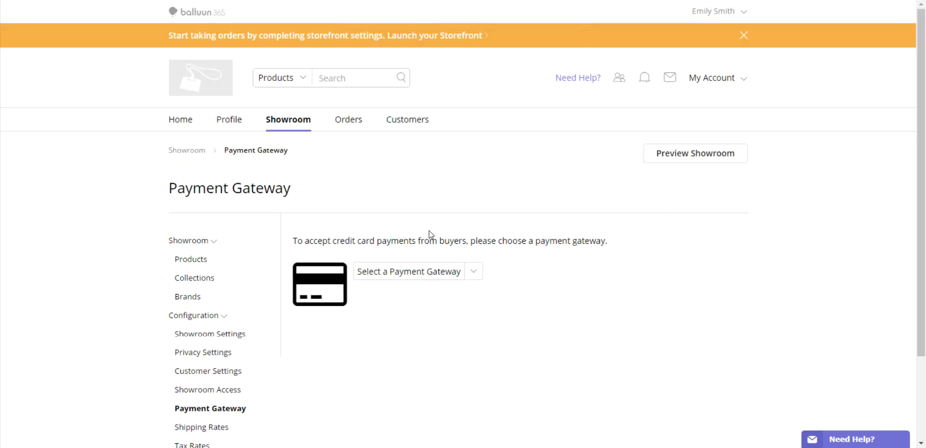
# Step: Choose Stripe as the showroom's payment gateway and sign in to the Stripe account
pyautogui.click(475, 273)
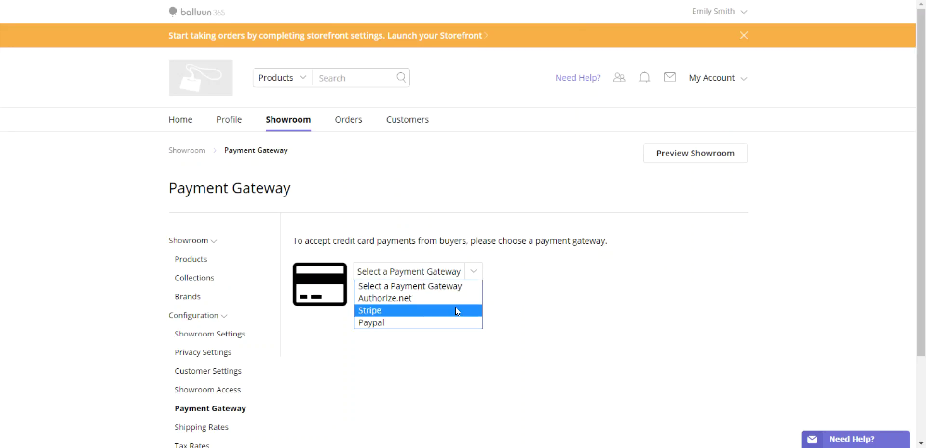
pyautogui.click(455, 309)
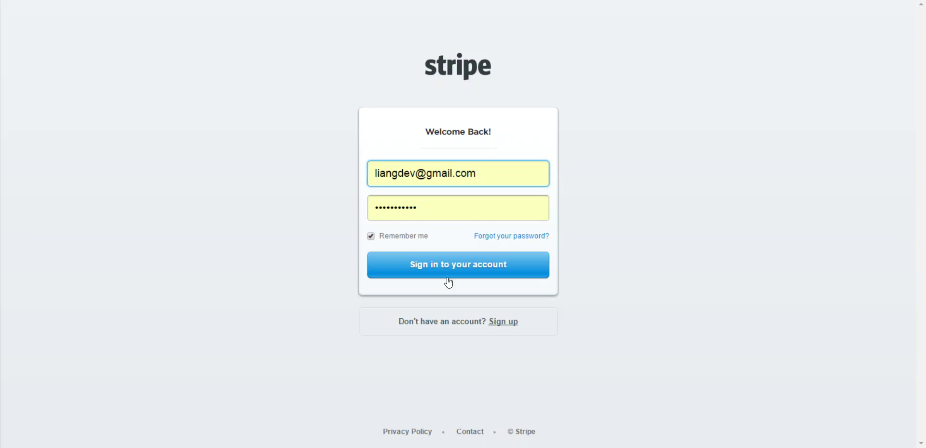
pyautogui.click(465, 265)
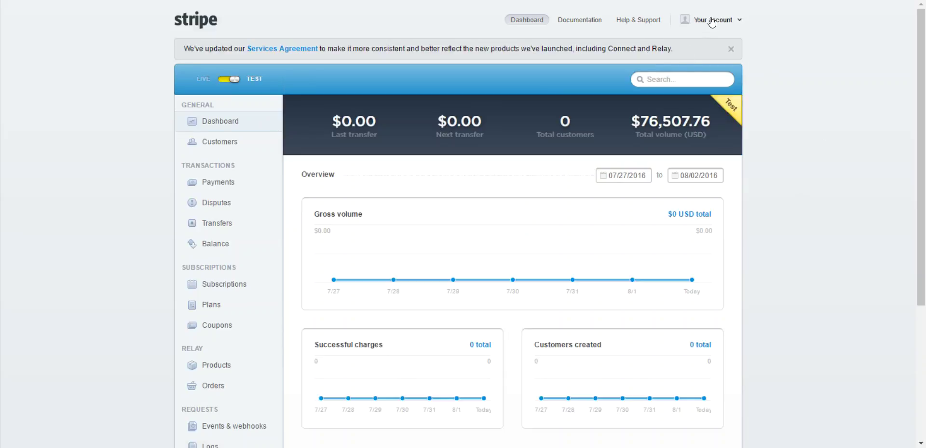
# Step: Display the API keys in the Stripe account settings
pyautogui.click(712, 21)
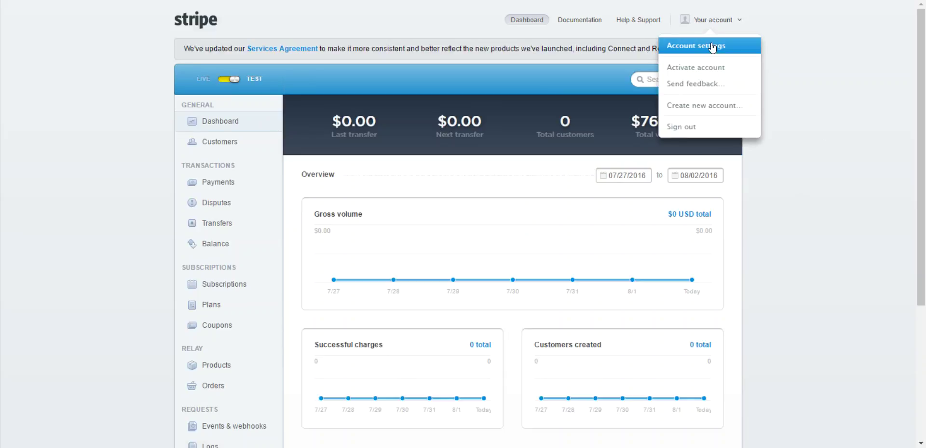
pyautogui.click(715, 47)
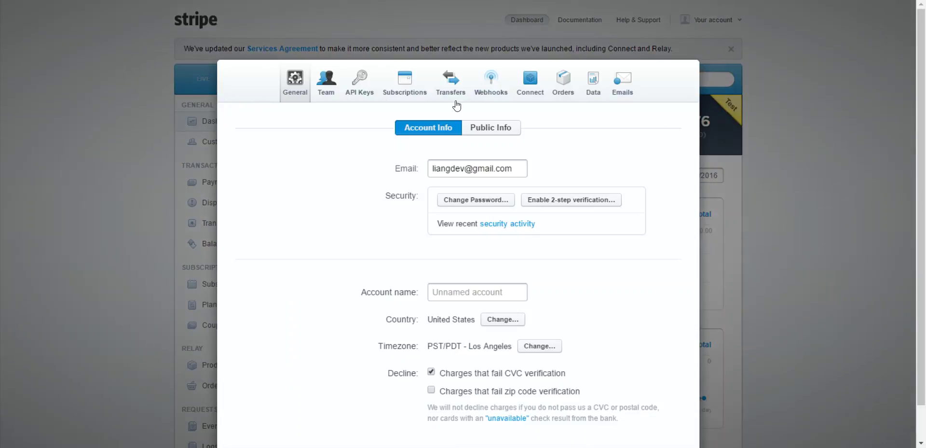
pyautogui.click(366, 91)
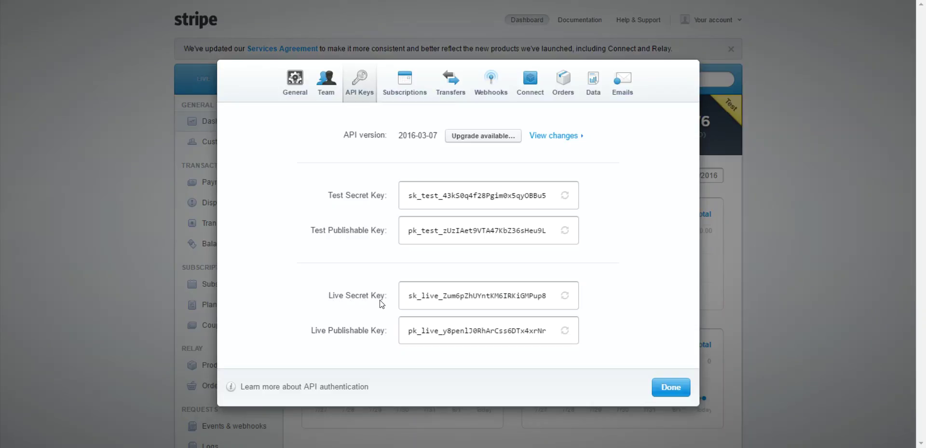
# Step: Copy the live secret key from Stripe into the Secret Key field in balluun365 and activate the Stripe gateway
pyautogui.moveTo(546, 295); pyautogui.dragTo(402, 301)
pyautogui.rightClick(425, 299)
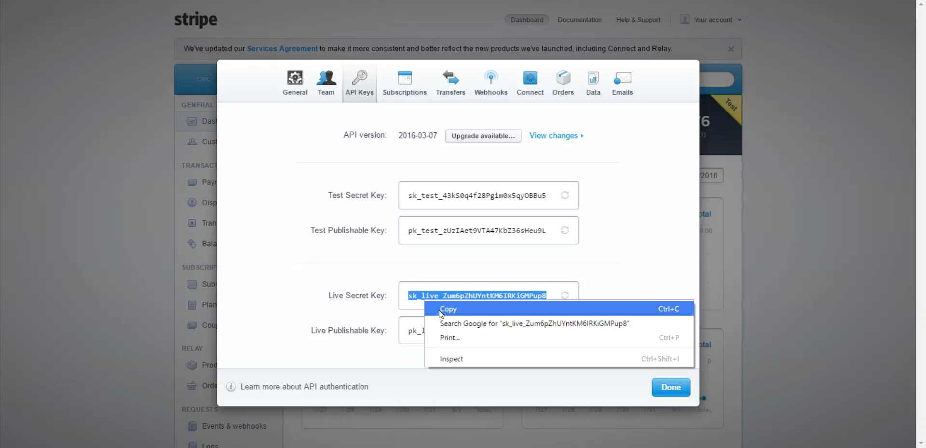
pyautogui.click(440, 313)
pyautogui.hotkey('alt', 'Tab')
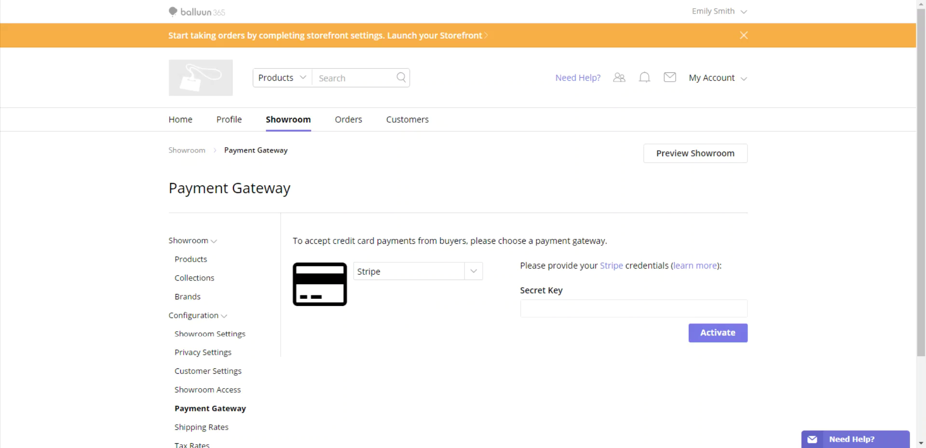
pyautogui.click(601, 316)
pyautogui.rightClick(602, 315)
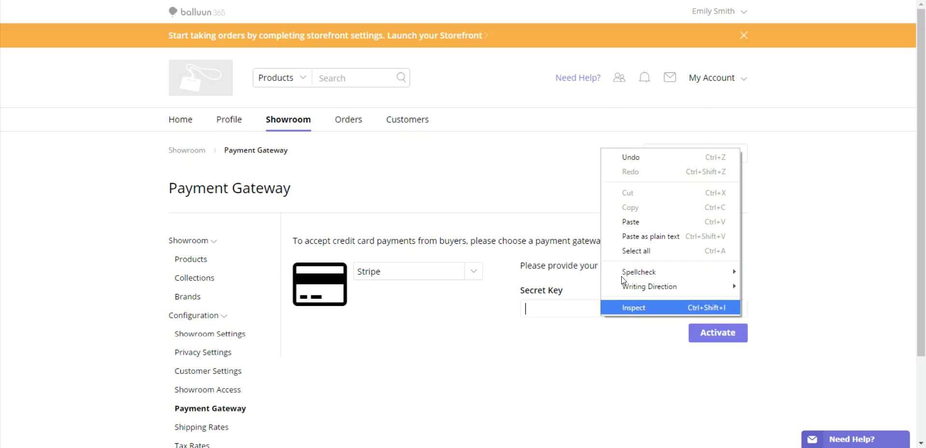
pyautogui.click(633, 222)
pyautogui.click(710, 339)
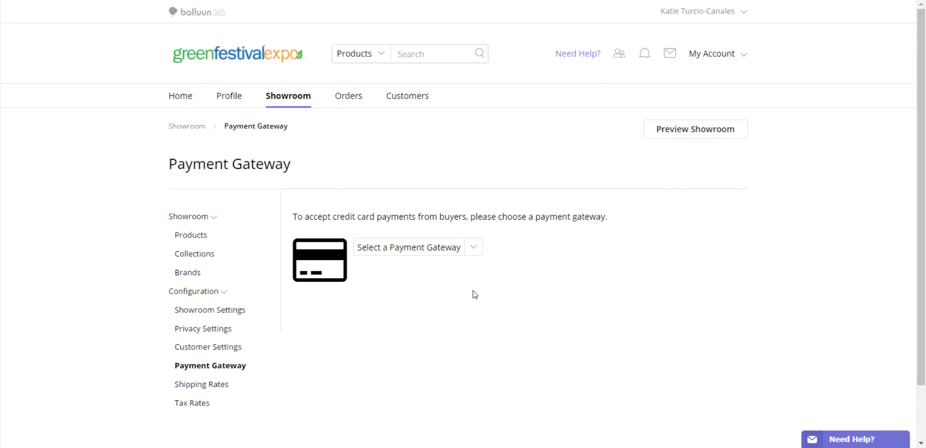
# Step: Choose Paypal as the showroom's payment gateway and log in to the PayPal Developer site
pyautogui.click(483, 248)
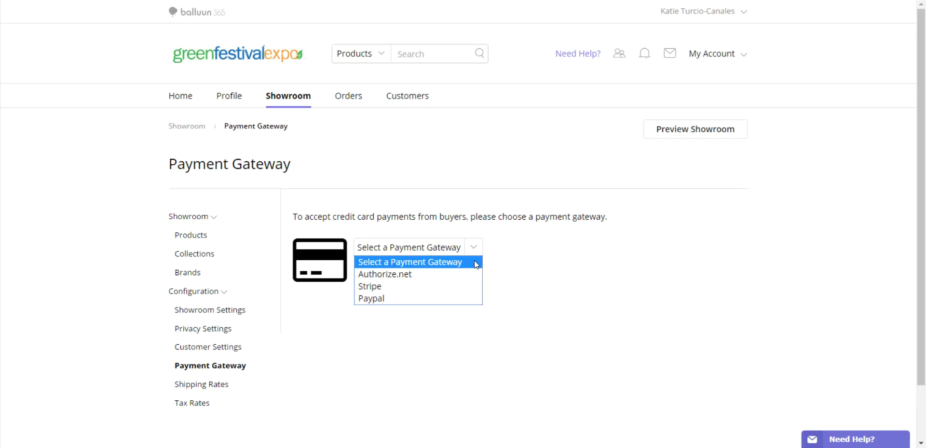
pyautogui.click(461, 303)
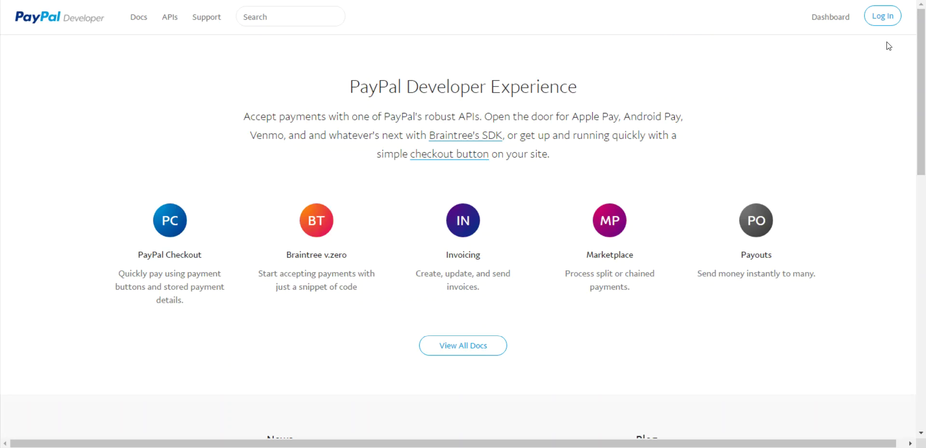
pyautogui.click(898, 23)
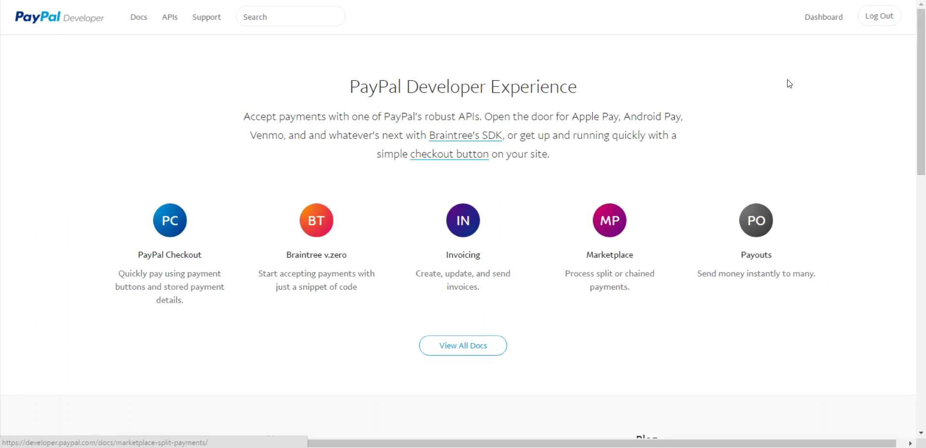
# Step: Create a REST API app named GreenFestival365 from the PayPal Developer dashboard, using the default sandbox developer account
pyautogui.click(835, 24)
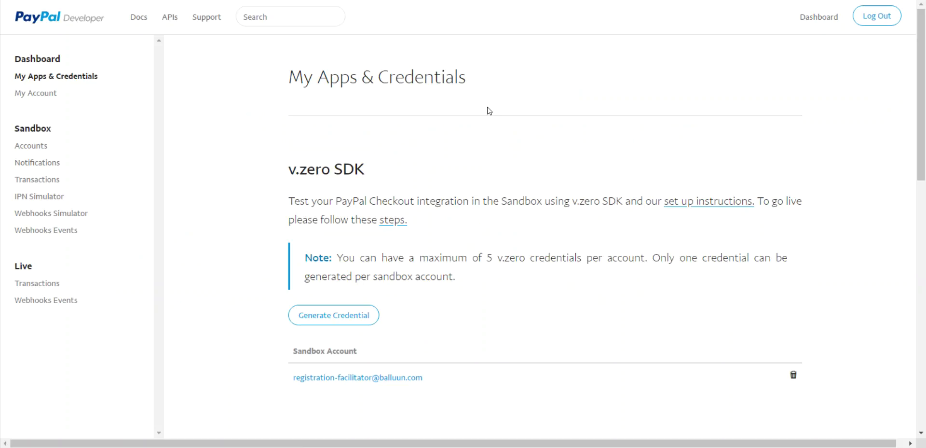
pyautogui.scroll(-5, 489, 111)
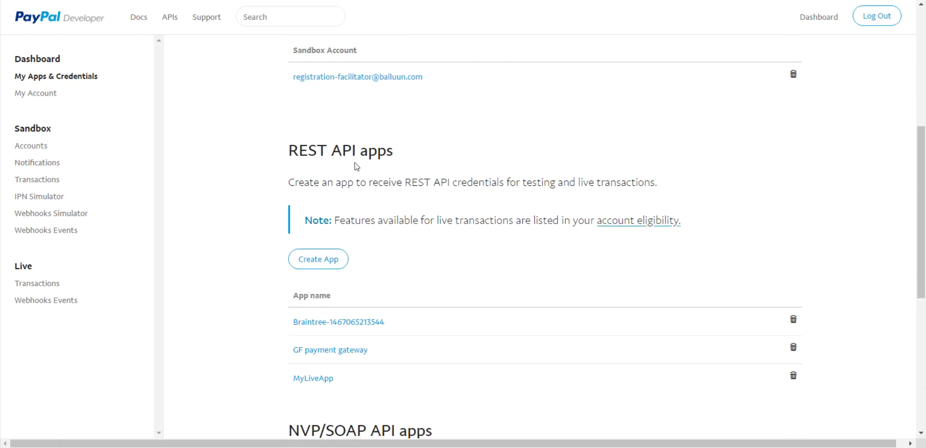
pyautogui.click(330, 266)
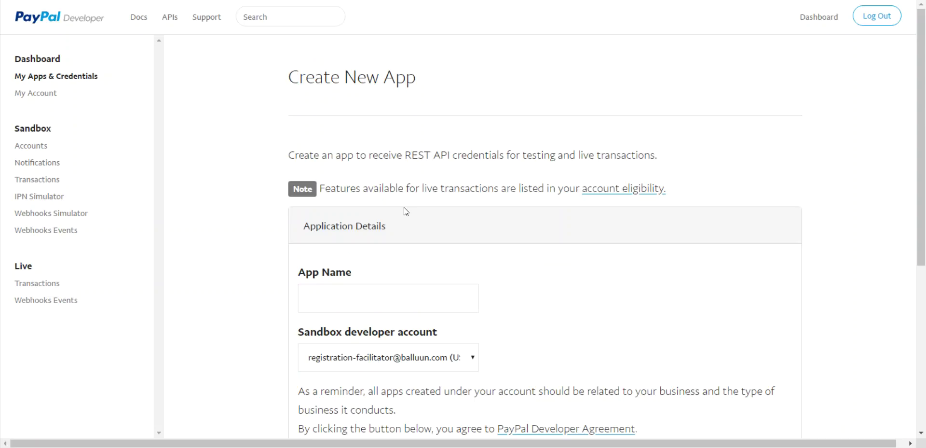
pyautogui.scroll(-1, 405, 211)
pyautogui.click(408, 241)
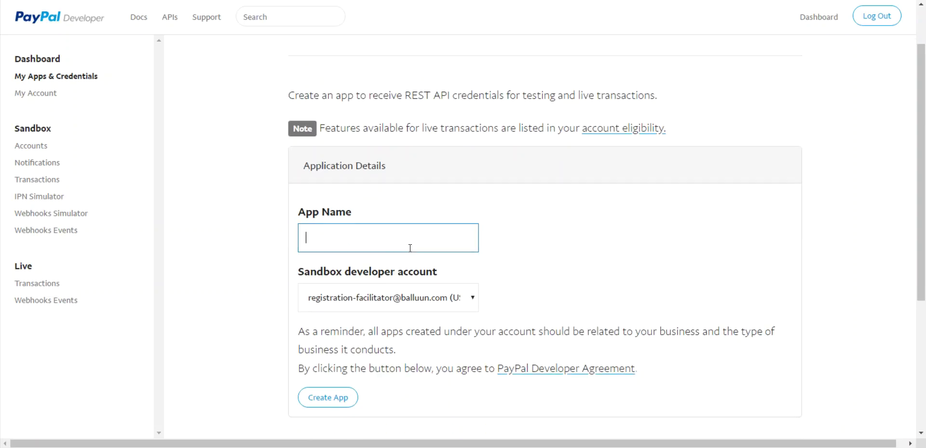
pyautogui.write('GreenFestival365')
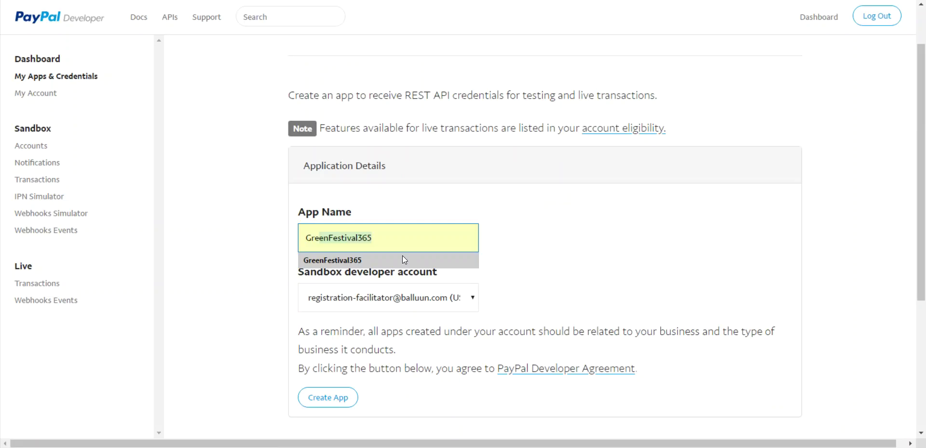
pyautogui.click(402, 256)
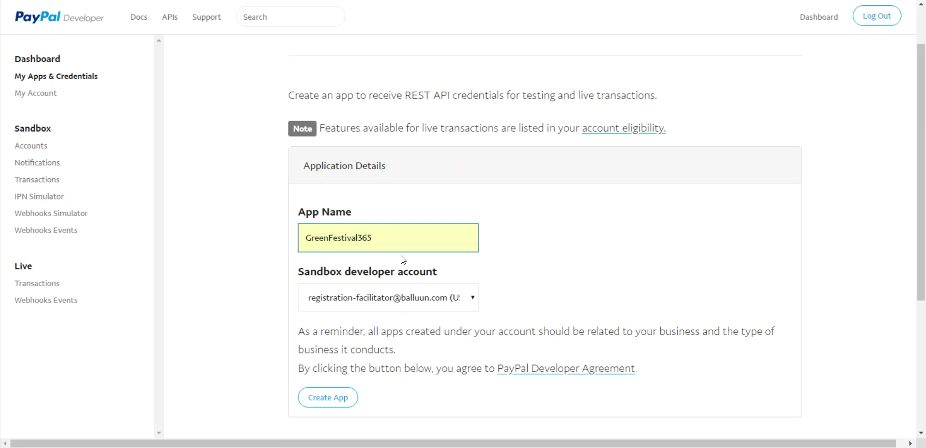
pyautogui.click(324, 408)
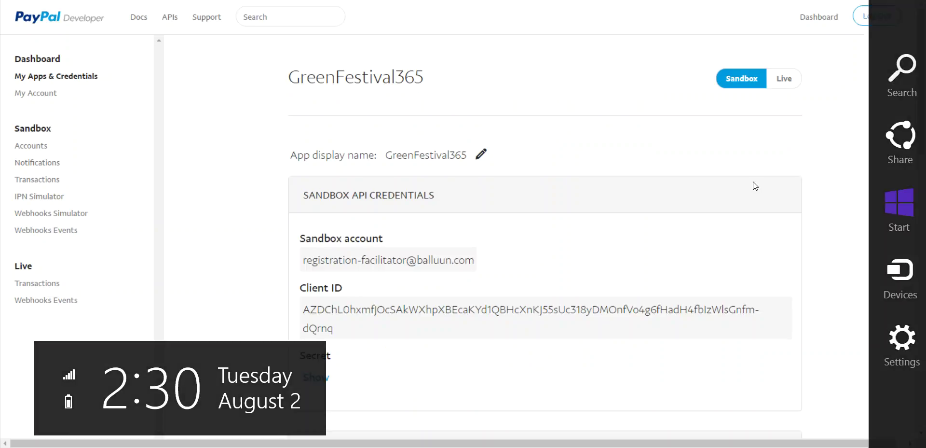
# Step: Show the GreenFestival365 app's live API credentials and copy the live client ID into the Client ID field in balluun365
pyautogui.click(796, 85)
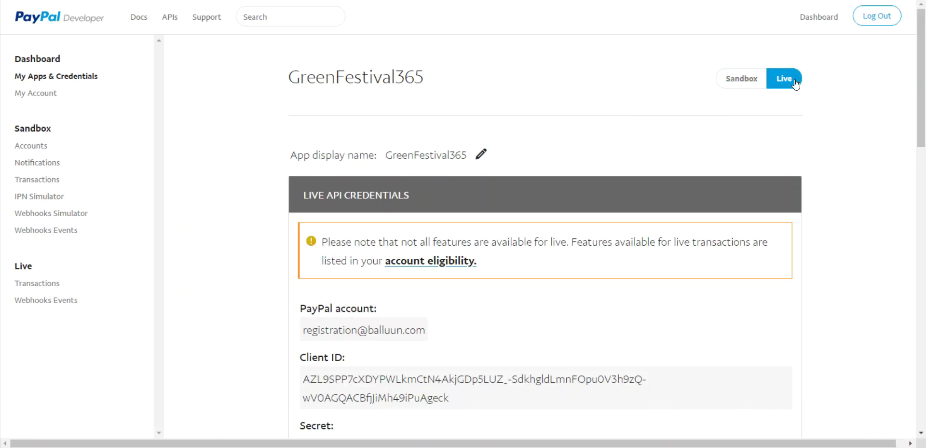
pyautogui.scroll(-1, 332, 239)
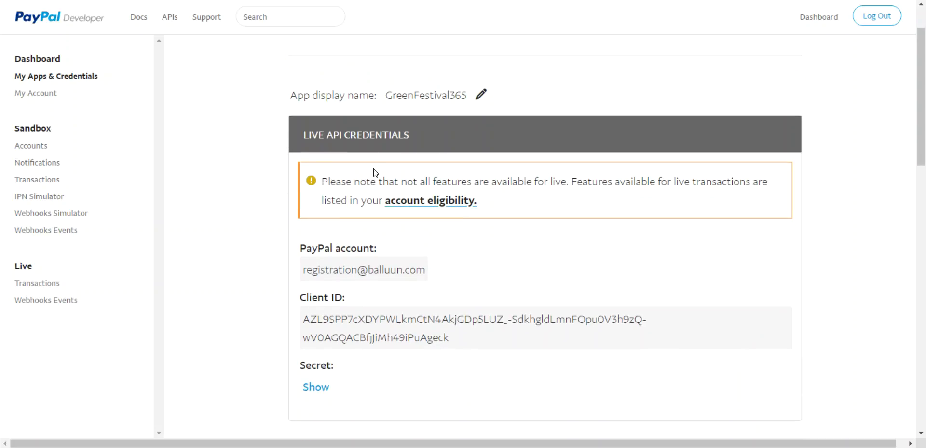
pyautogui.scroll(-1, 341, 248)
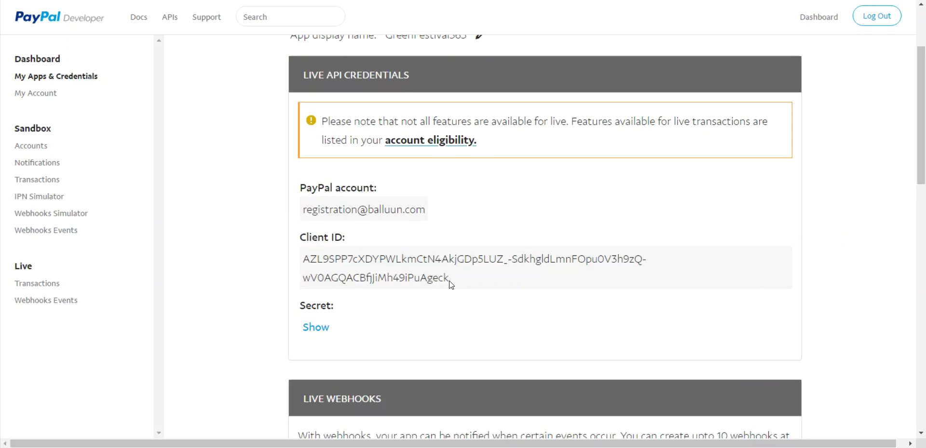
pyautogui.moveTo(450, 280); pyautogui.dragTo(302, 254)
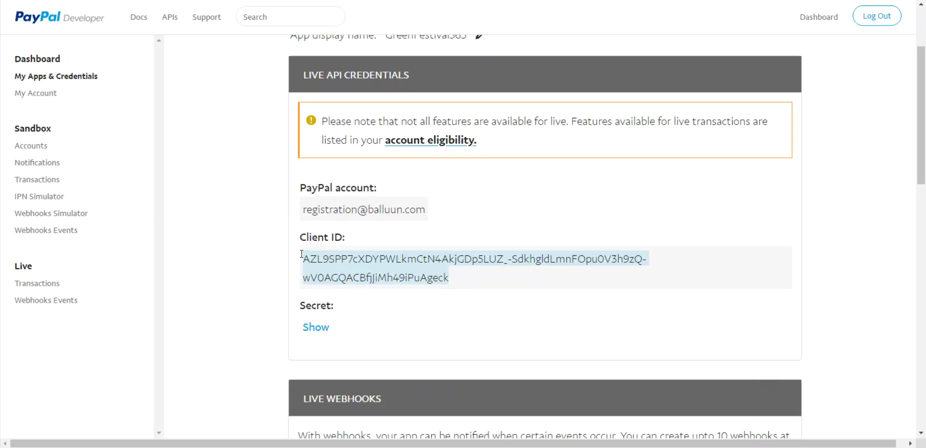
pyautogui.rightClick(317, 266)
pyautogui.click(334, 269)
pyautogui.hotkey('ctrl', 'Tab')
pyautogui.rightClick(543, 285)
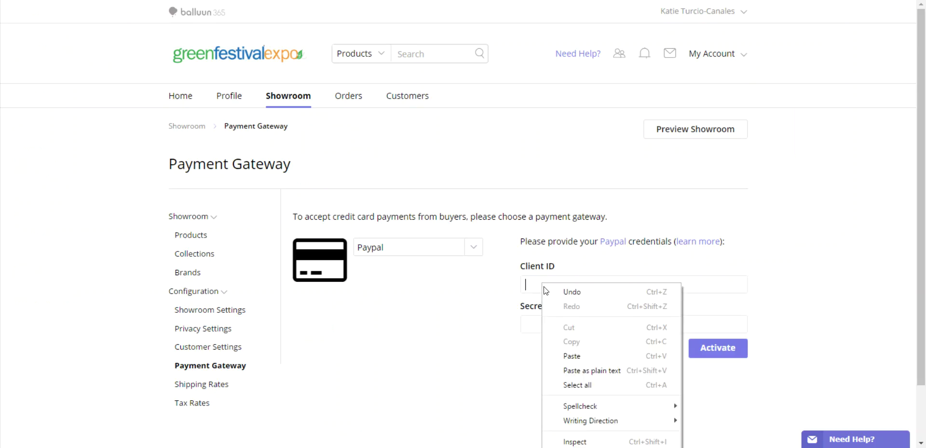
pyautogui.click(584, 356)
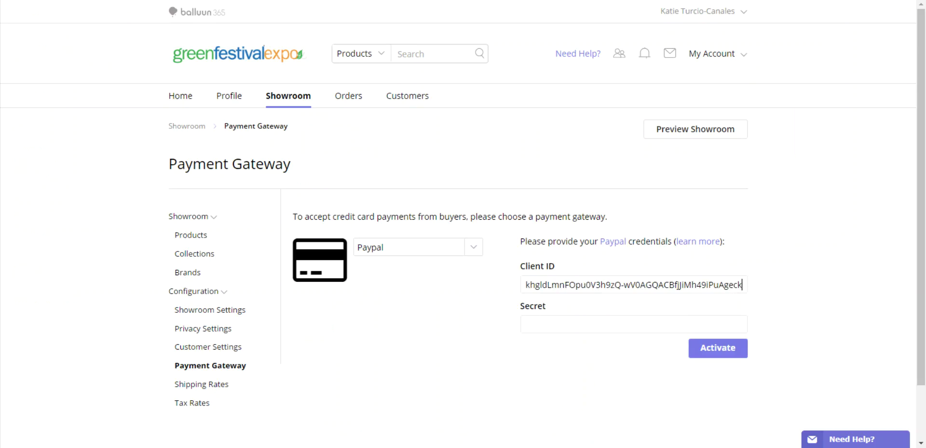
# Step: Return to PayPal Developer and reveal the secret in the GreenFestival365 app's live API credentials
pyautogui.hotkey('ctrl', 'Tab')
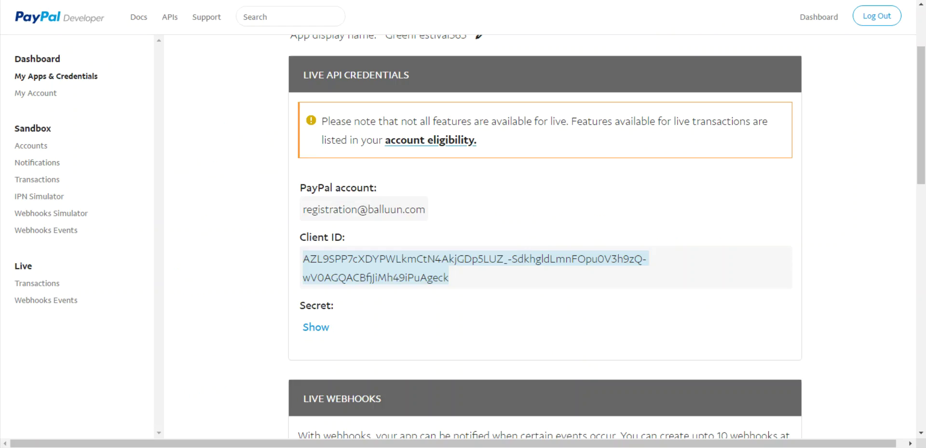
pyautogui.click(316, 329)
pyautogui.scroll(-1, 470, 300)
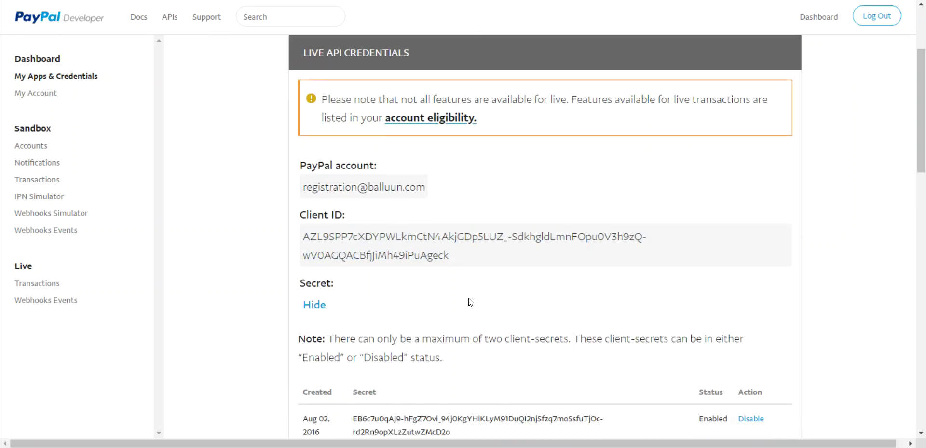
pyautogui.scroll(-2, 469, 299)
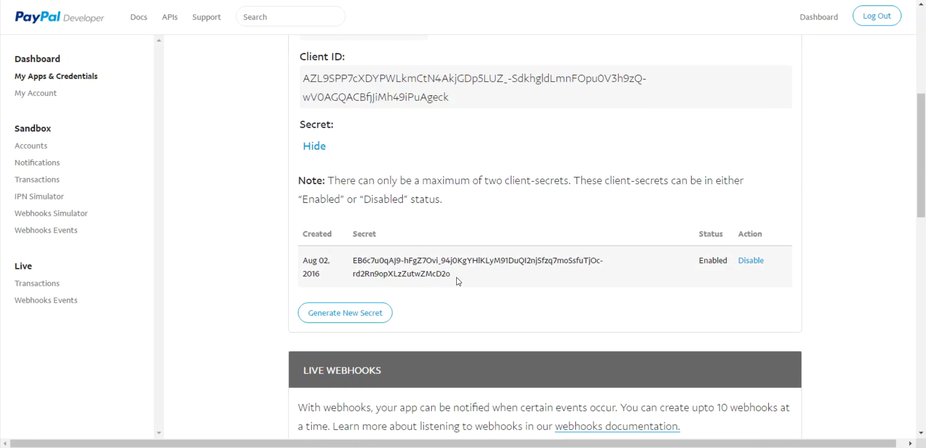
# Step: Copy the live secret from PayPal into the Secret field in balluun365 and activate the Paypal gateway
pyautogui.moveTo(450, 274); pyautogui.dragTo(346, 272)
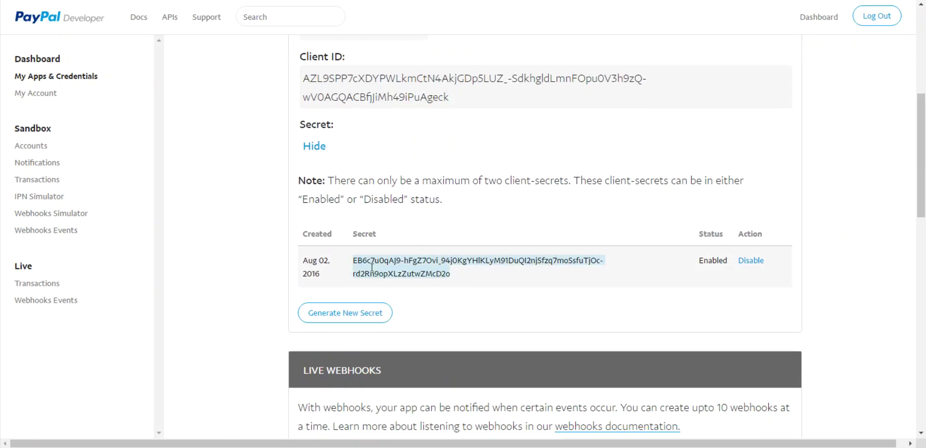
pyautogui.rightClick(372, 266)
pyautogui.click(393, 273)
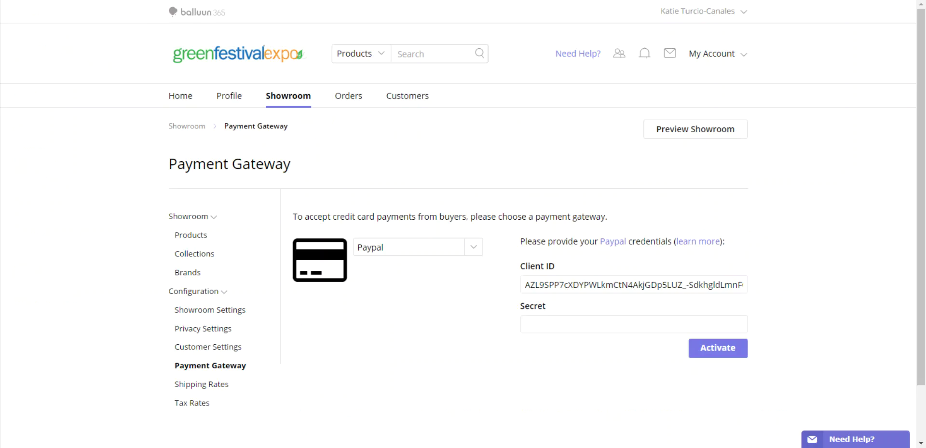
pyautogui.rightClick(574, 324)
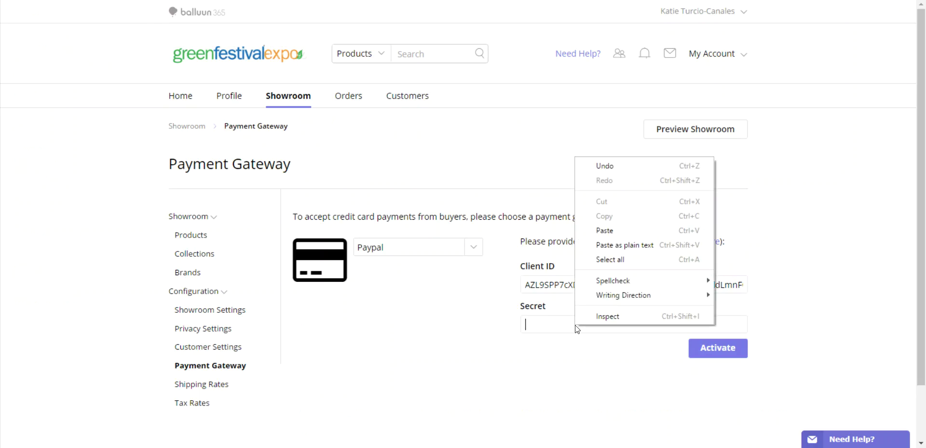
pyautogui.click(611, 234)
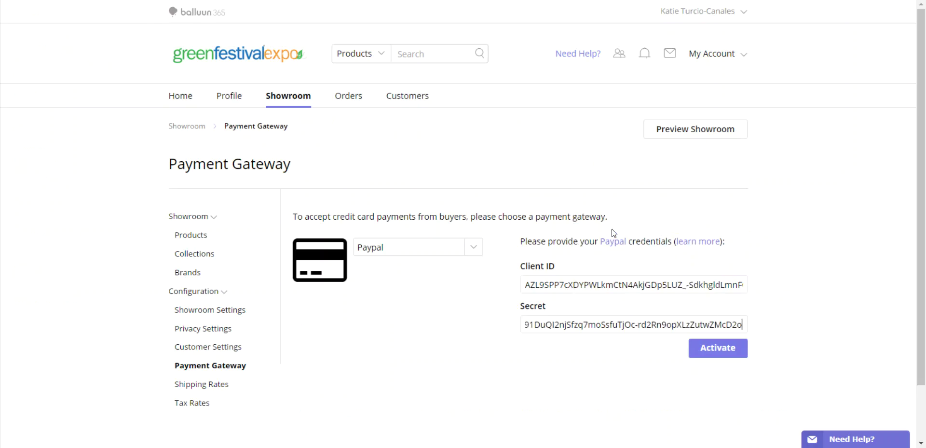
pyautogui.click(706, 355)
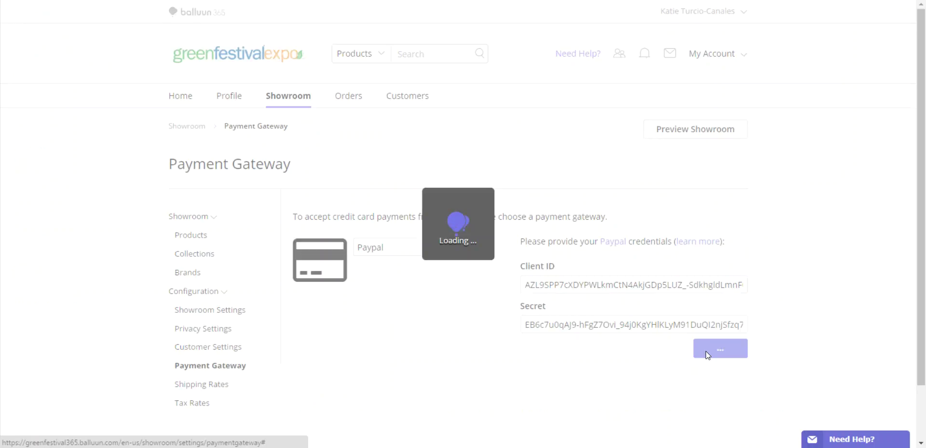